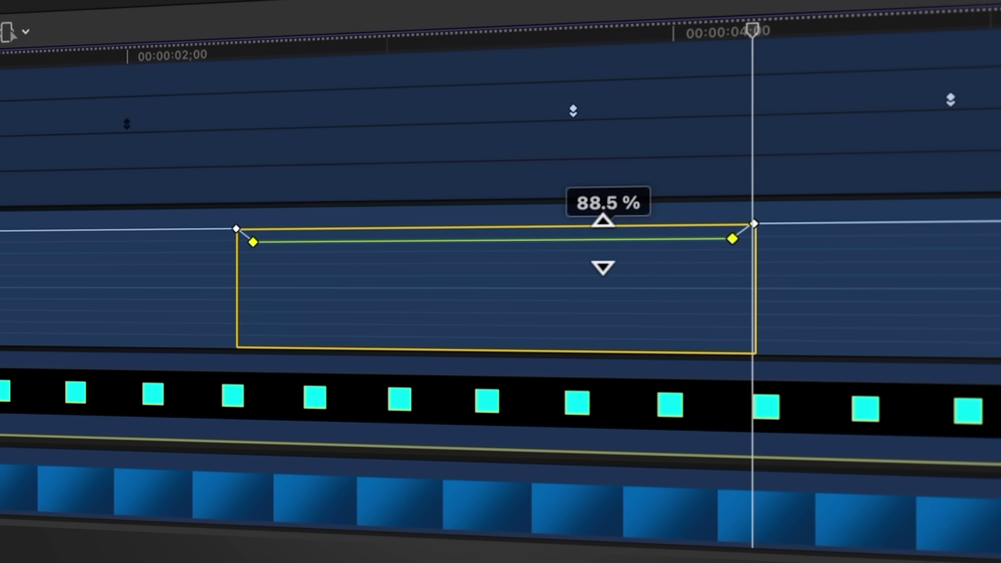
- Pull the keyframed curve segment down to 0.0% and set its interpolation to ease out
{"action": "left_click_drag", "start_coordinate": [601, 244], "coordinate": [577, 412]}
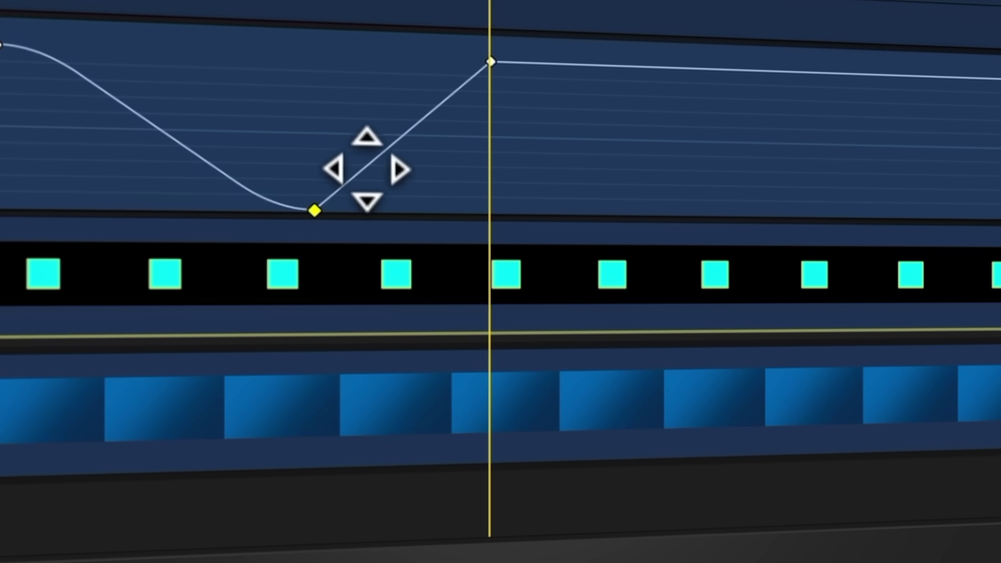
{"action": "right_click", "coordinate": [372, 157]}
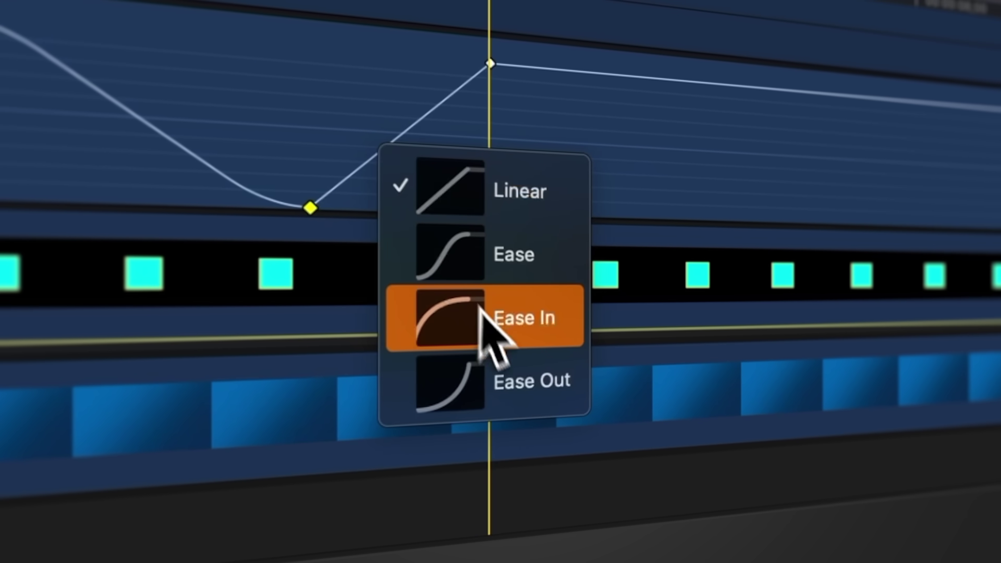
{"action": "left_click", "coordinate": [521, 379]}
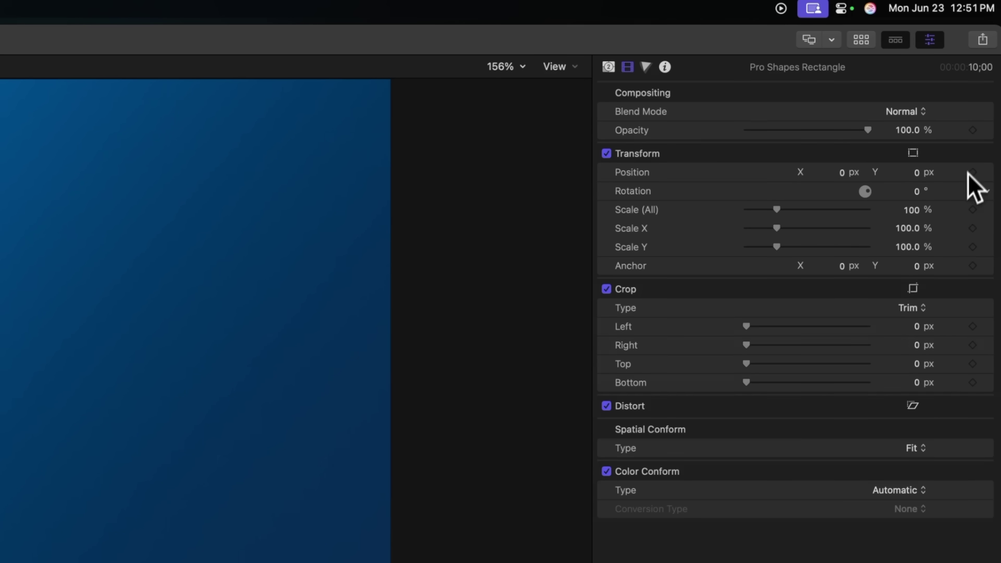
- Add then remove a Rotation keyframe, and scrub Position X from 190.5 px to -72.5 px
{"action": "left_click", "coordinate": [973, 191]}
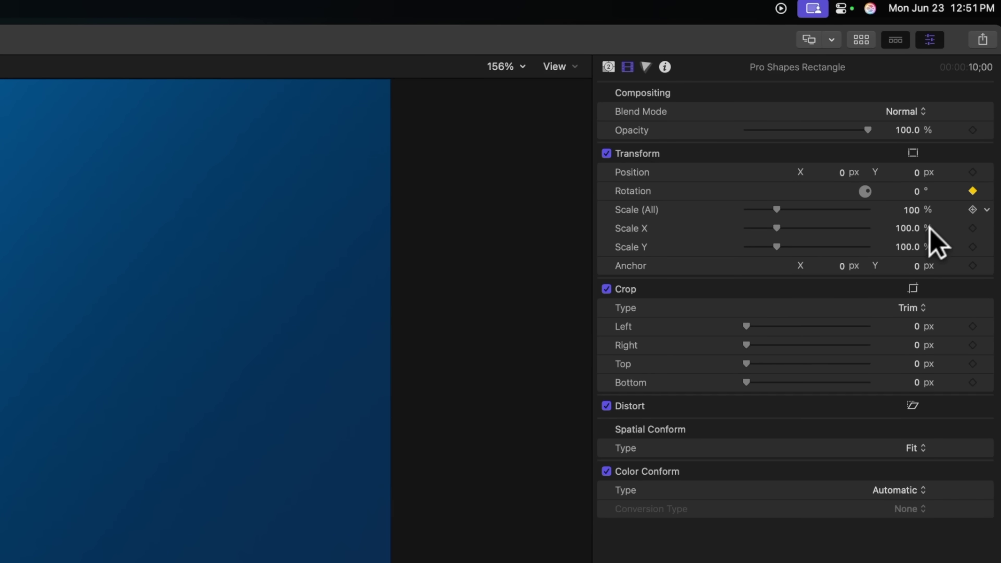
{"action": "left_click", "coordinate": [973, 191]}
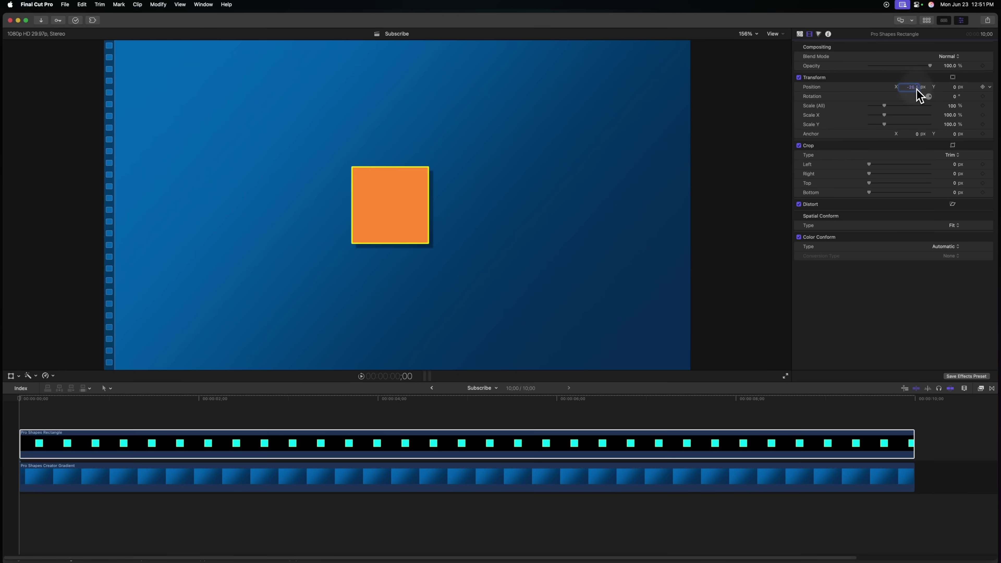
{"action": "left_click_drag", "start_coordinate": [842, 173], "coordinate": [843, 172]}
{"action": "left_click_drag", "start_coordinate": [917, 95], "coordinate": [918, 95]}
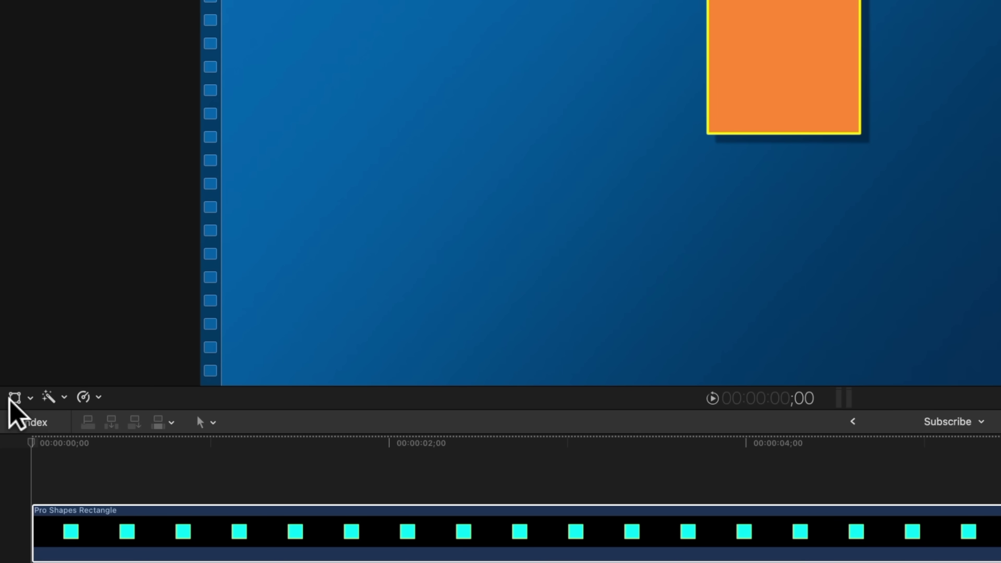
- Turn on the Transform tool, zoom the viewer out, and drag the square back to centre
{"action": "key", "text": "shift+t"}
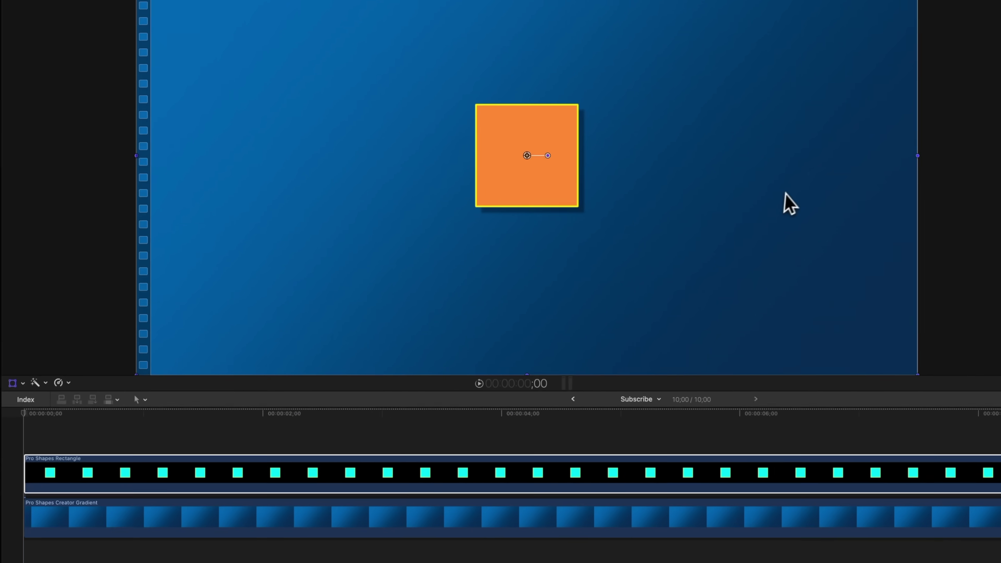
{"action": "key", "text": "super+minus"}
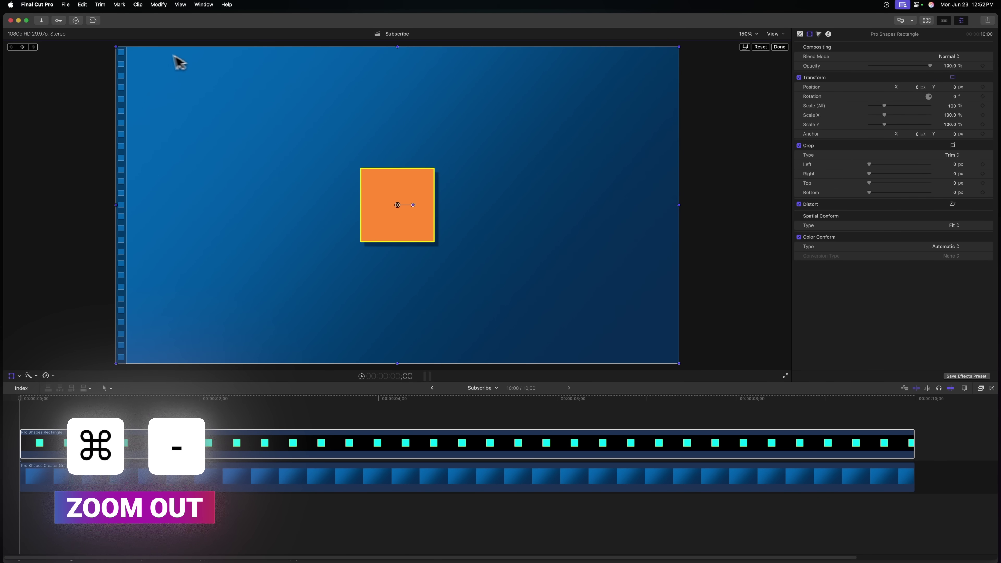
{"action": "left_click_drag", "start_coordinate": [463, 284], "coordinate": [480, 273]}
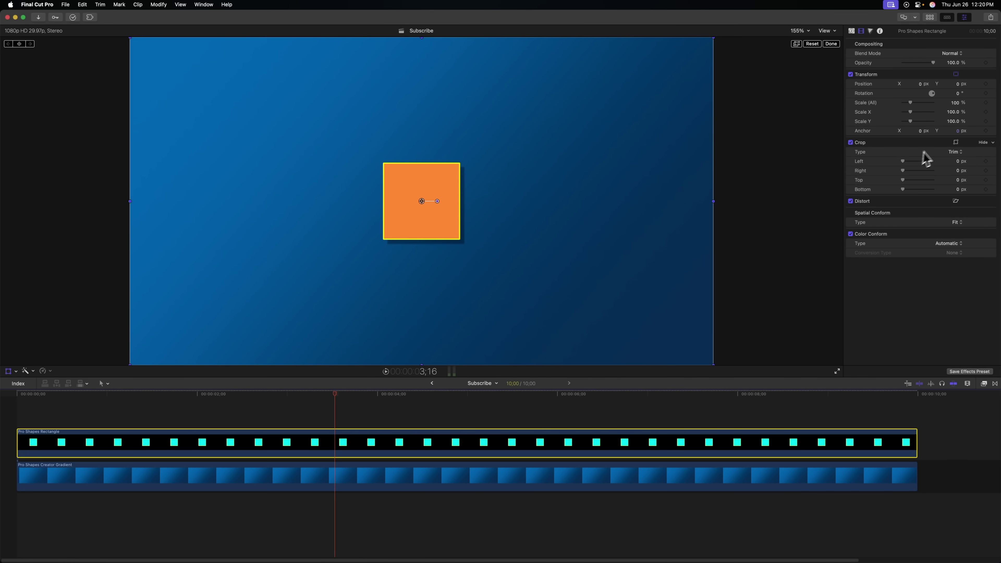
{"action": "left_click_drag", "start_coordinate": [958, 136], "coordinate": [959, 136]}
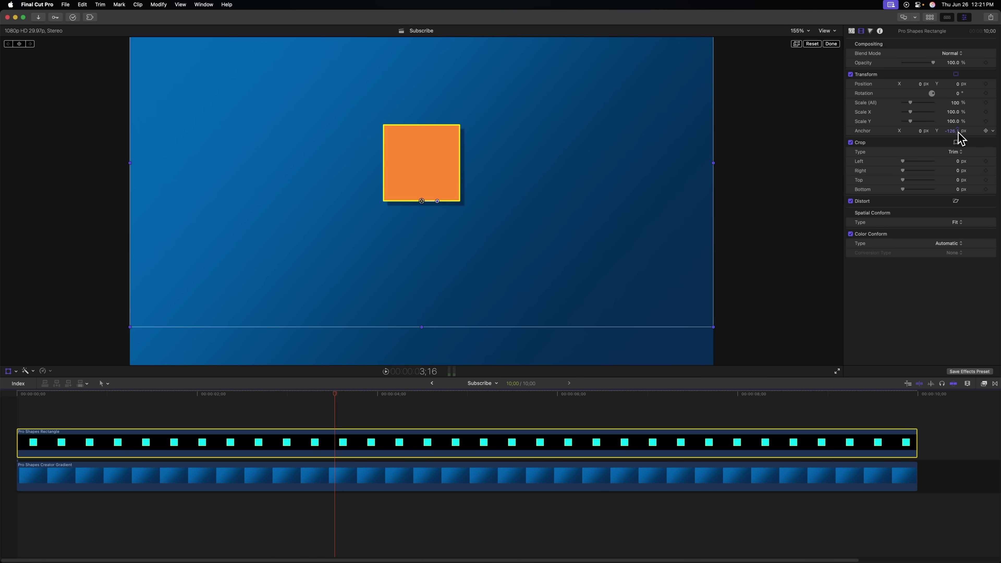
{"action": "left_click_drag", "start_coordinate": [911, 101], "coordinate": [910, 101]}
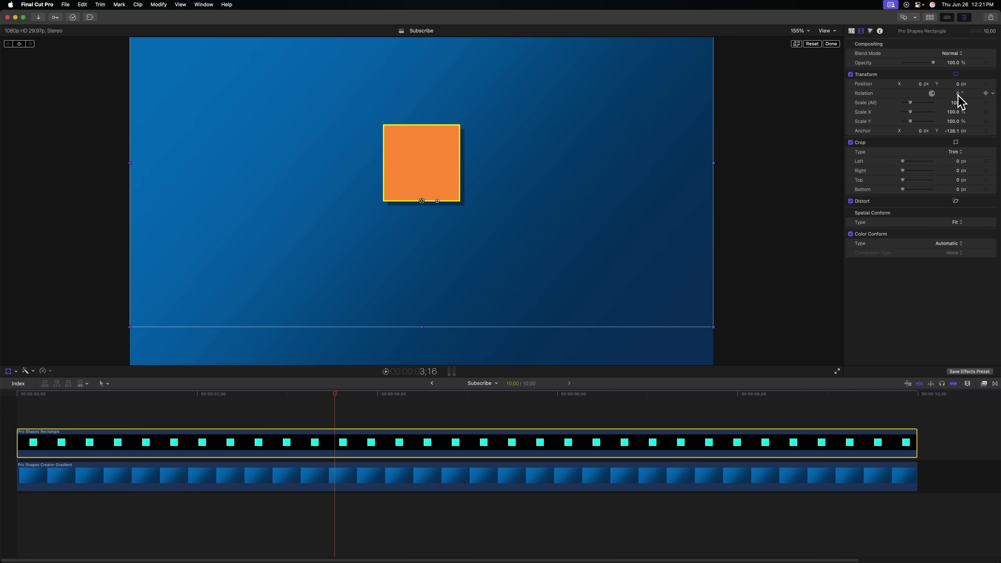
{"action": "left_click_drag", "start_coordinate": [959, 95], "coordinate": [959, 97]}
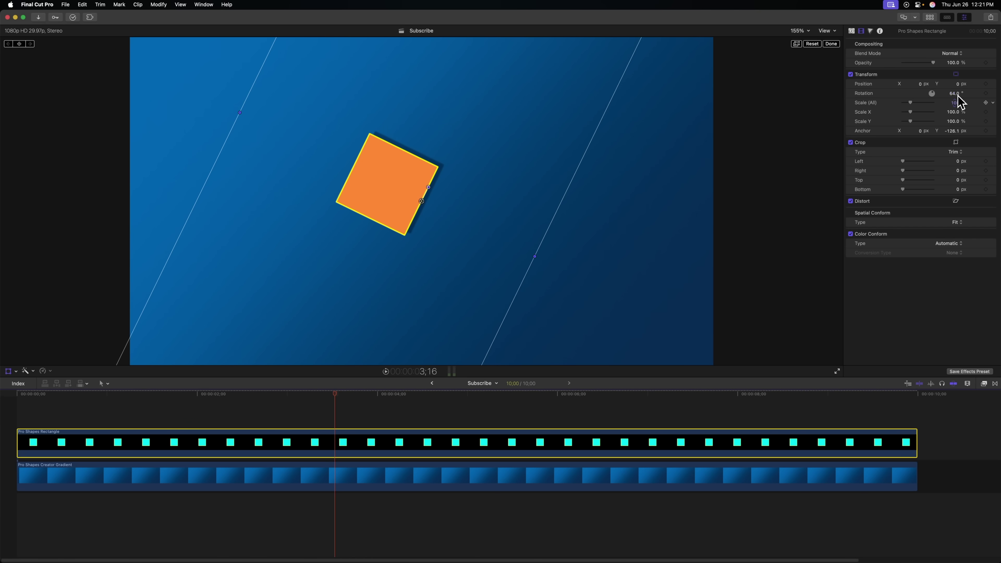
{"action": "key", "text": "super+z"}
{"action": "left_click", "coordinate": [953, 134]}
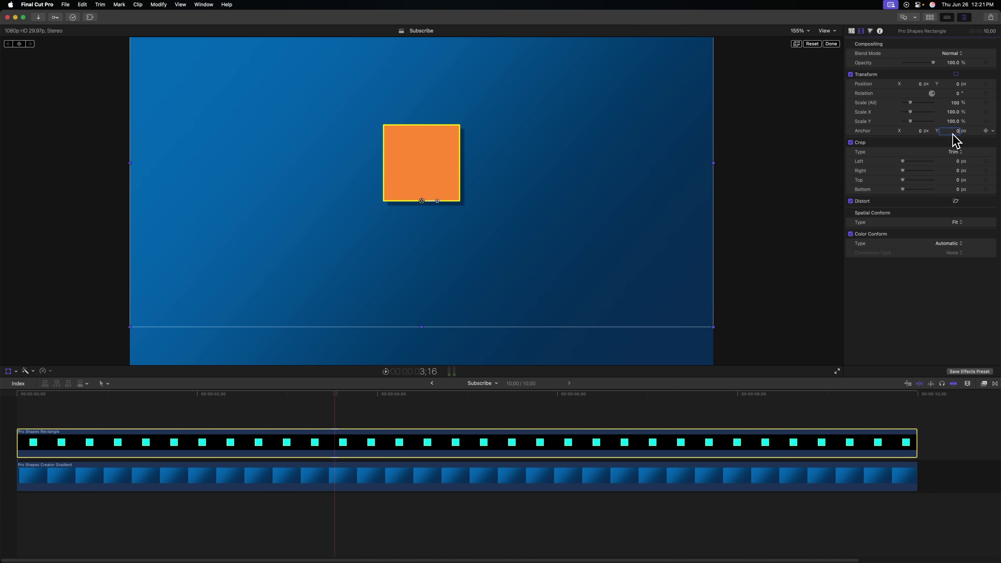
{"action": "type", "text": "0"}
{"action": "key", "text": "Return"}
{"action": "left_click_drag", "start_coordinate": [911, 104], "coordinate": [958, 95]}
{"action": "key", "text": "super+z"}
{"action": "key", "text": "super+z"}
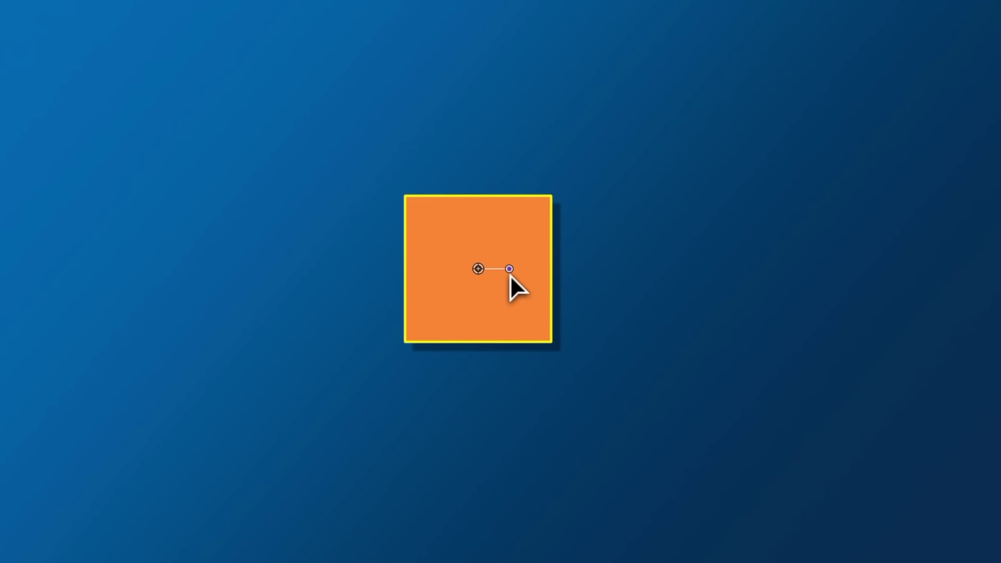
- Rotate the square on the canvas, to about 10°, undoing each rotation back to 0°
{"action": "left_click_drag", "start_coordinate": [510, 270], "coordinate": [543, 219]}
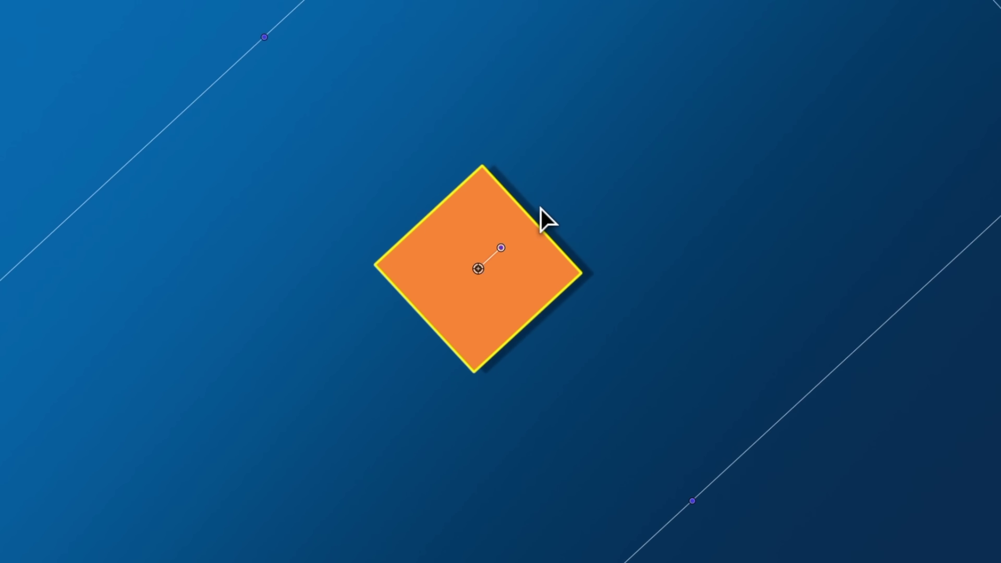
{"action": "key", "text": "super+z"}
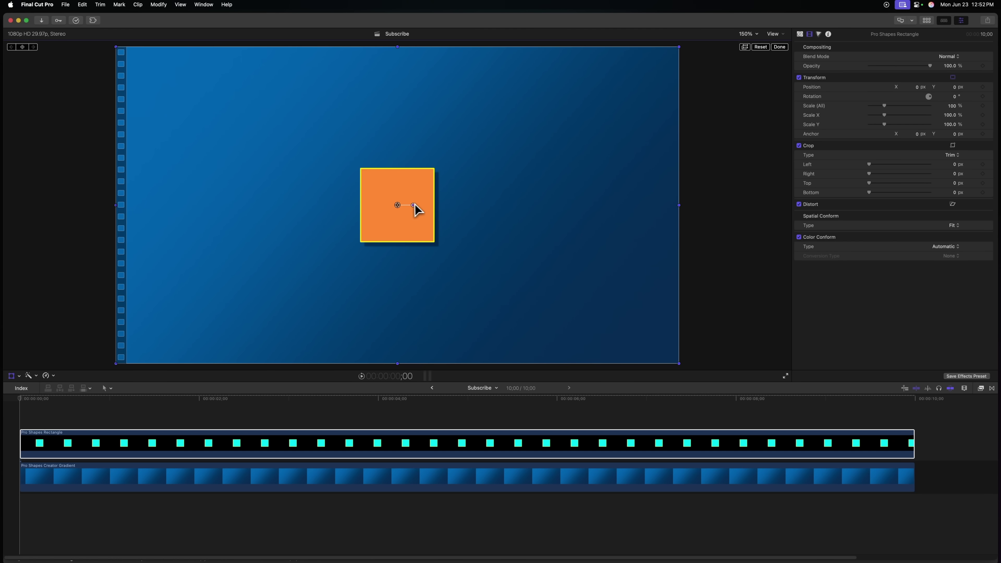
{"action": "left_click_drag", "start_coordinate": [413, 205], "coordinate": [441, 206]}
{"action": "key", "text": "super+z"}
- At about 2 seconds, drag the square to the upper left to add a position keyframe
{"action": "left_click_drag", "start_coordinate": [44, 401], "coordinate": [211, 420]}
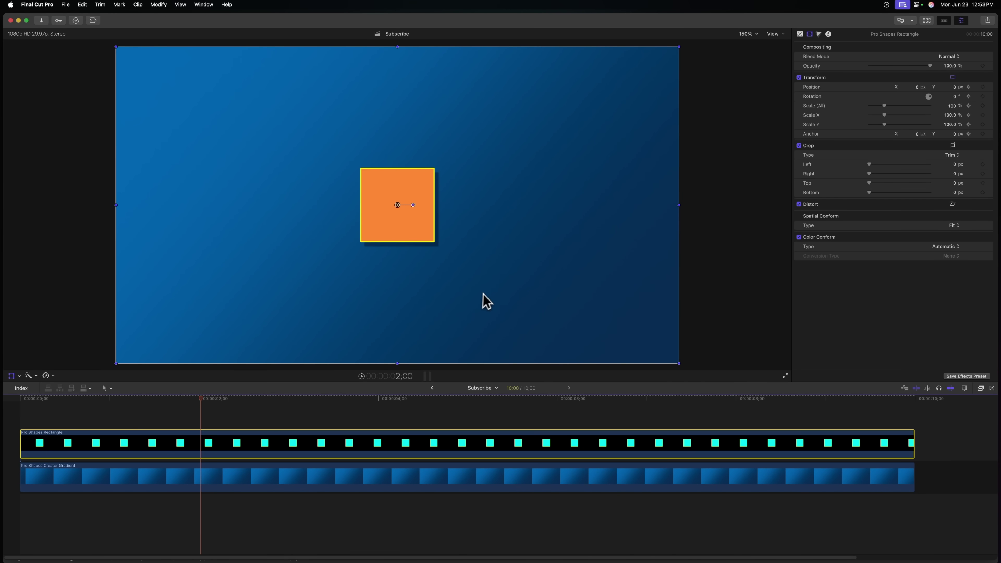
{"action": "left_click_drag", "start_coordinate": [490, 300], "coordinate": [317, 263]}
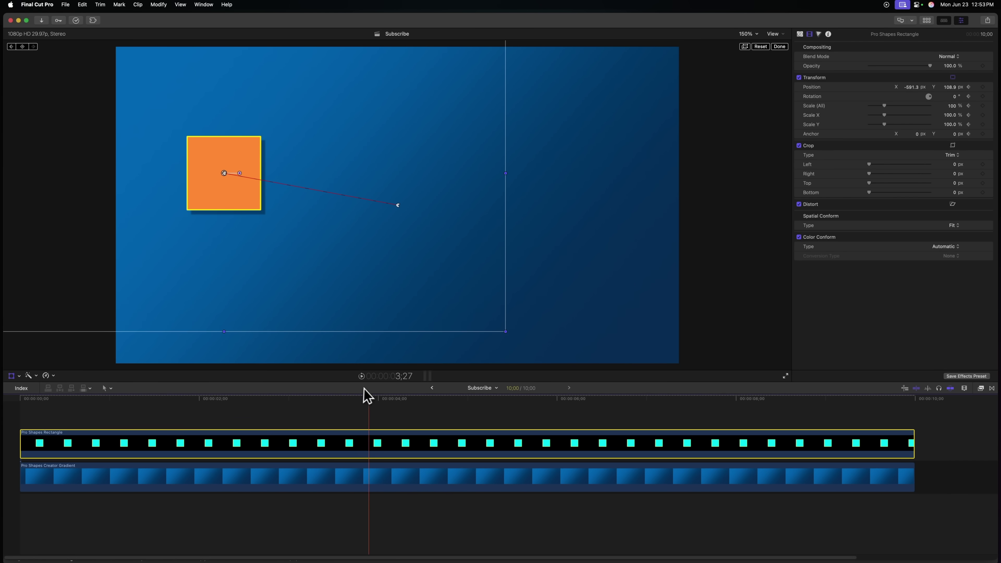
- Drag the square to the centre-right, adding another position keyframe to the path
{"action": "left_click_drag", "start_coordinate": [306, 289], "coordinate": [617, 294]}
- Step through the position keyframes to the top path point and delete that keyframe
{"action": "left_click", "coordinate": [564, 400]}
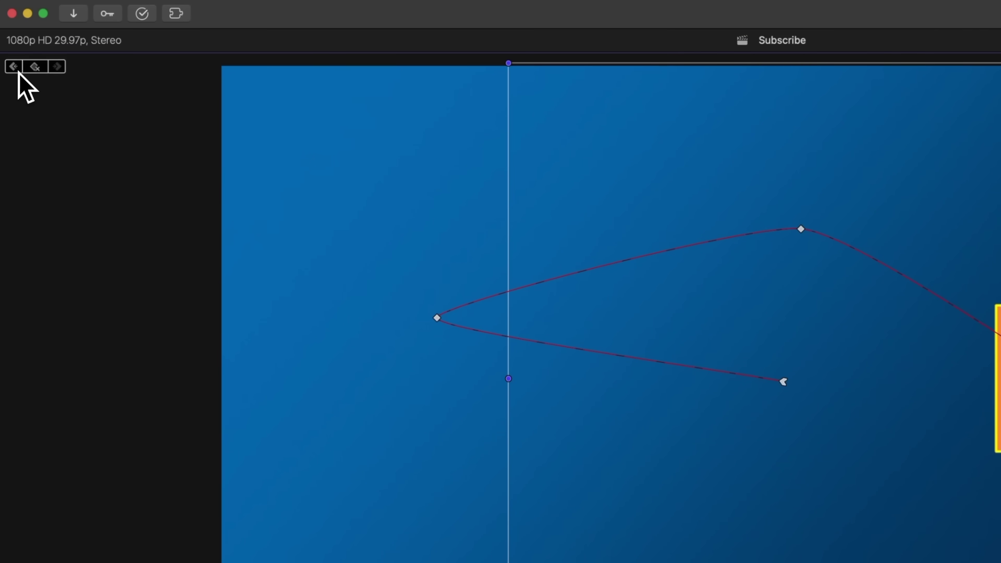
{"action": "left_click", "coordinate": [15, 69]}
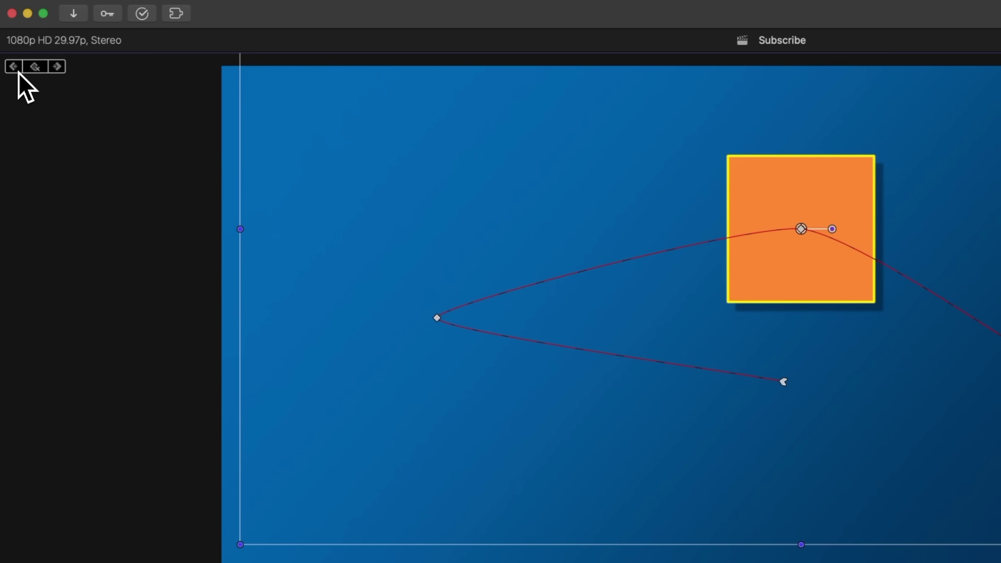
{"action": "left_click", "coordinate": [57, 67]}
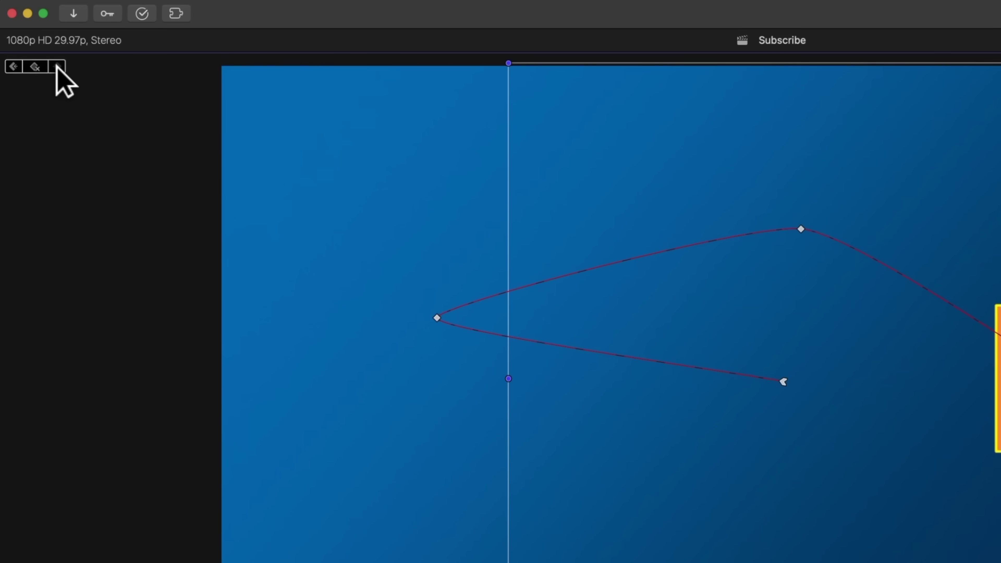
{"action": "left_click", "coordinate": [14, 67]}
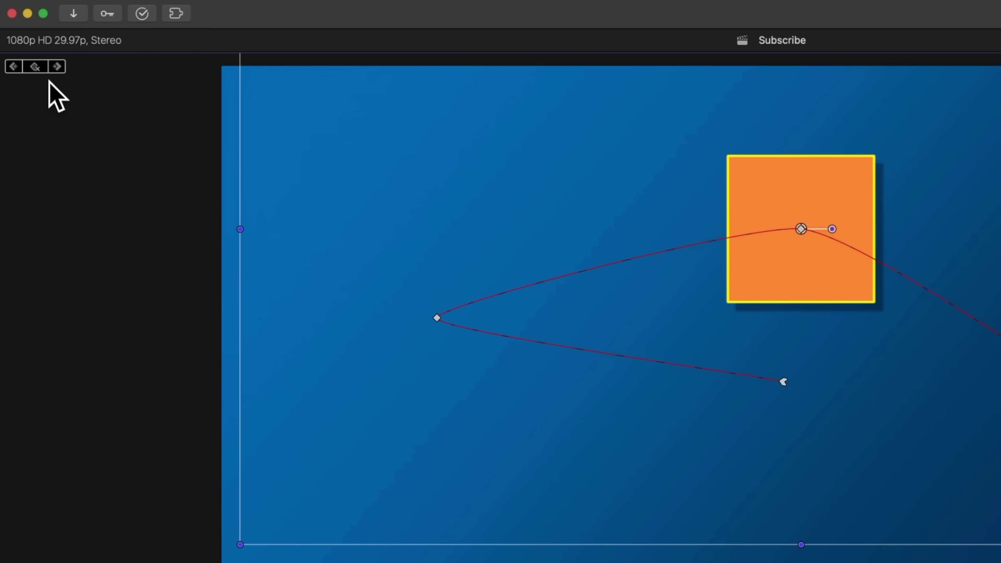
{"action": "left_click", "coordinate": [41, 70]}
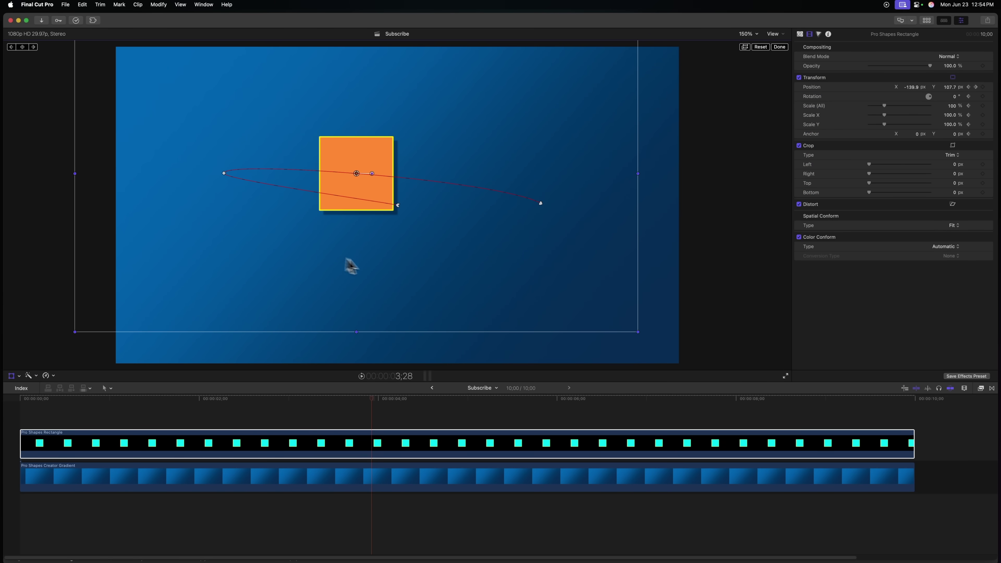
- Play the animation backward and forward, stop, return to 3;11, and open a path point's options
{"action": "key", "text": "j"}
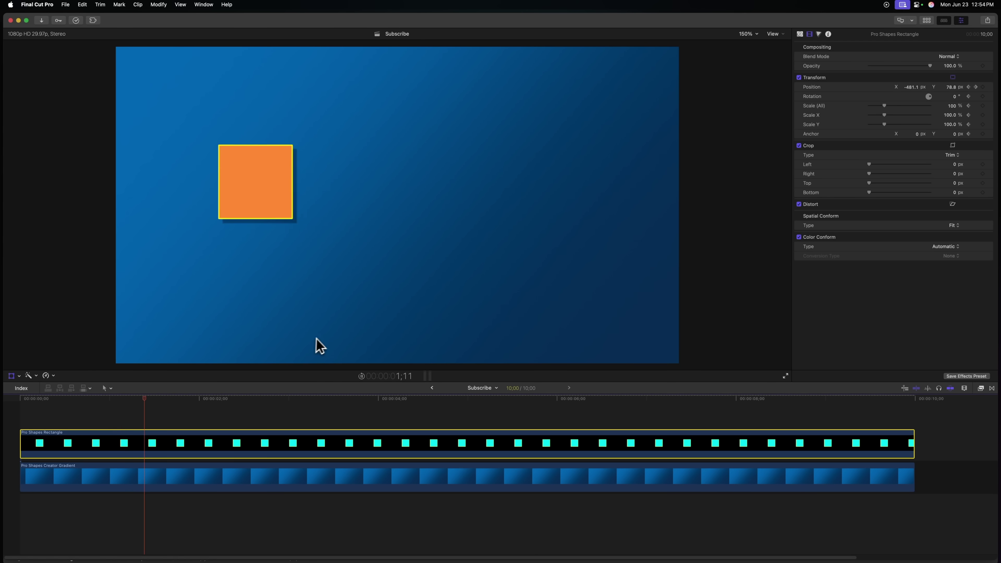
{"action": "key", "text": "l"}
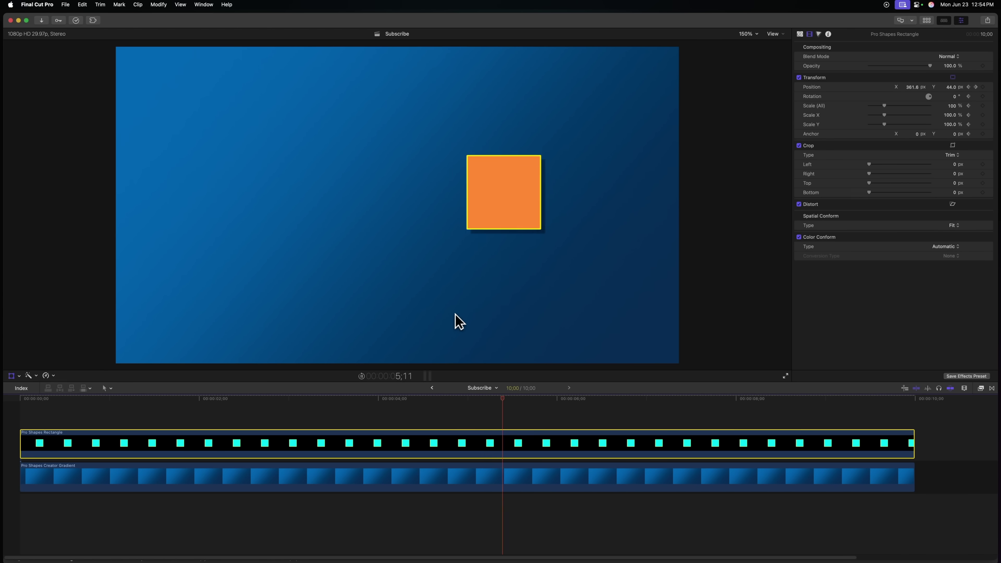
{"action": "key", "text": "k"}
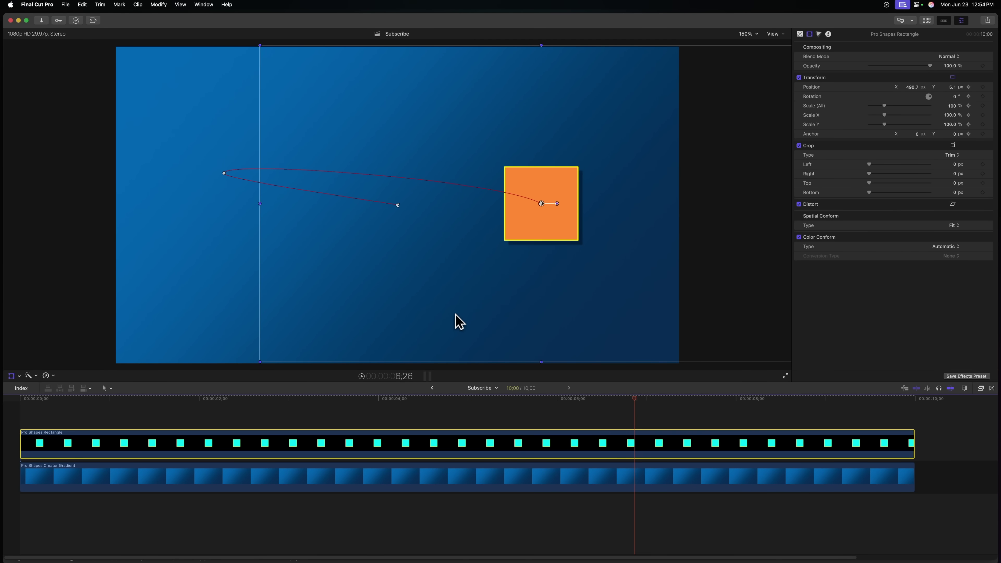
{"action": "left_click_drag", "start_coordinate": [429, 397], "coordinate": [321, 399]}
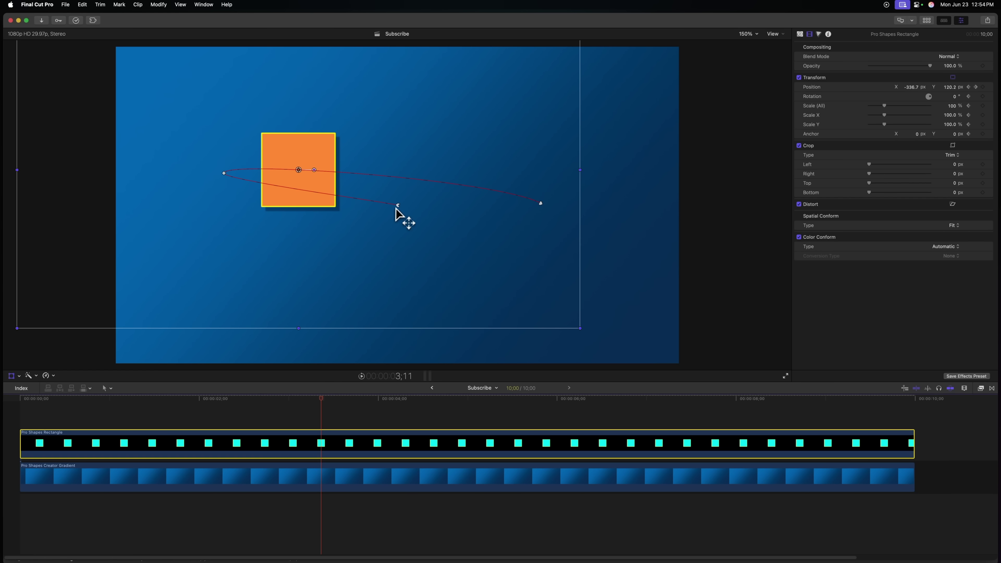
{"action": "right_click", "coordinate": [397, 205]}
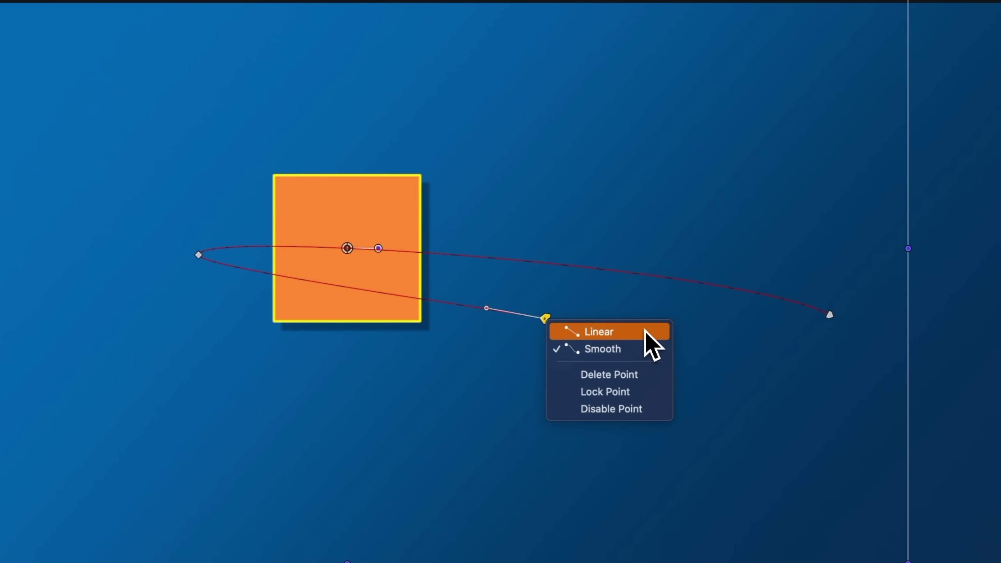
- Set the lower, leftmost and right-hand motion path points to Linear
{"action": "left_click", "coordinate": [647, 333]}
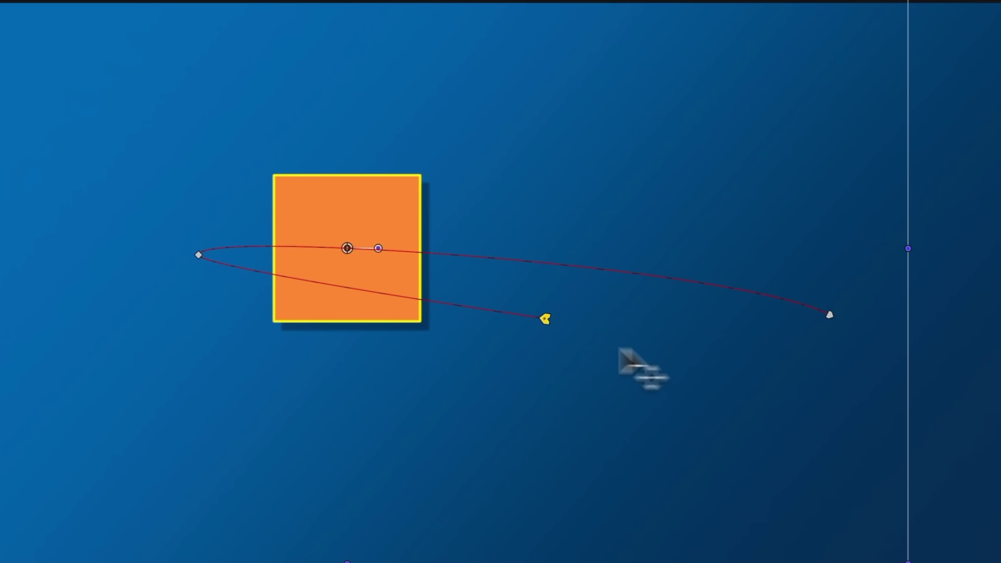
{"action": "right_click", "coordinate": [197, 251]}
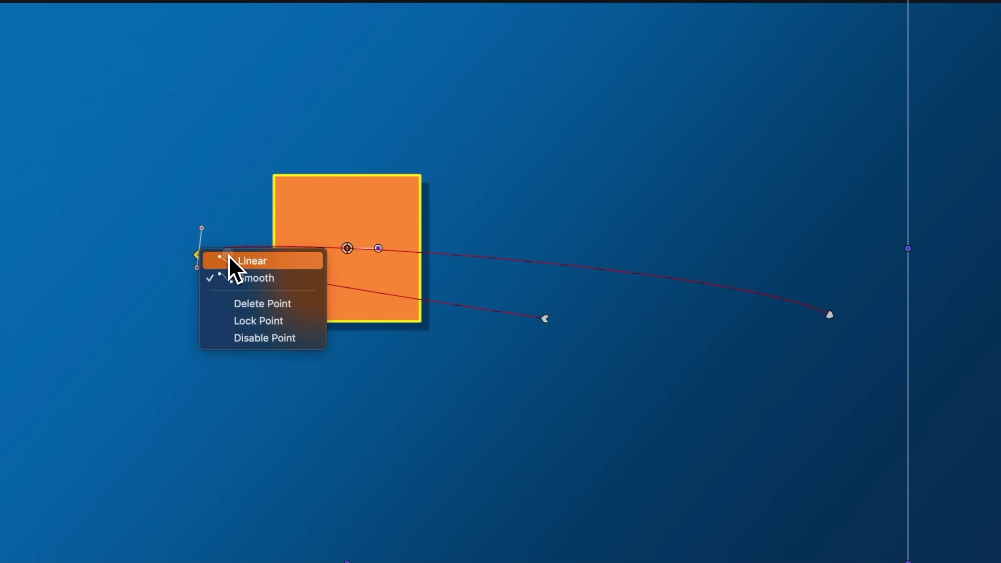
{"action": "left_click", "coordinate": [236, 261]}
{"action": "right_click", "coordinate": [831, 315]}
{"action": "left_click", "coordinate": [863, 324]}
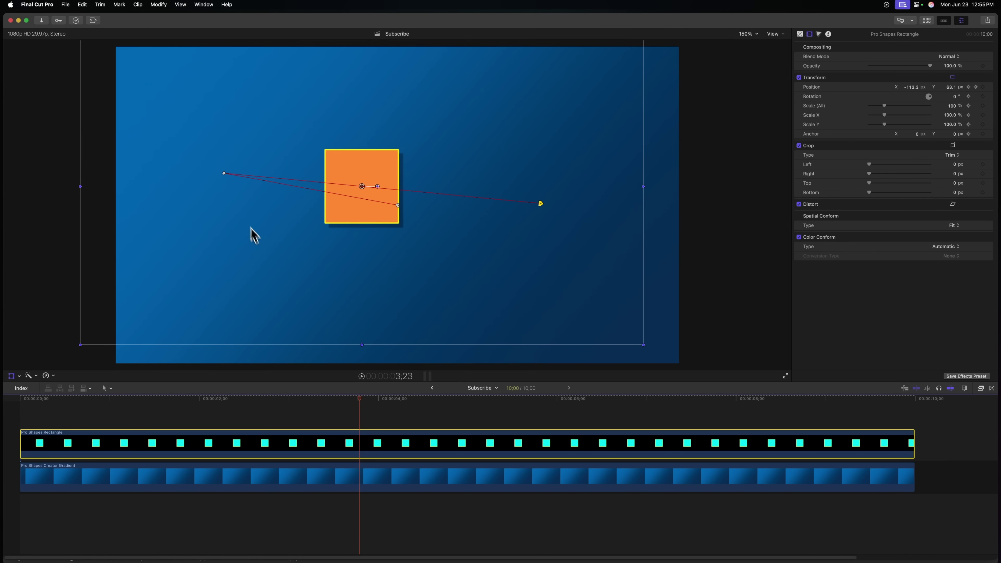
- Jump to the left turning point's keyframe and drag it up to X -426.2, Y 333.2 px
{"action": "left_click_drag", "start_coordinate": [360, 400], "coordinate": [431, 414]}
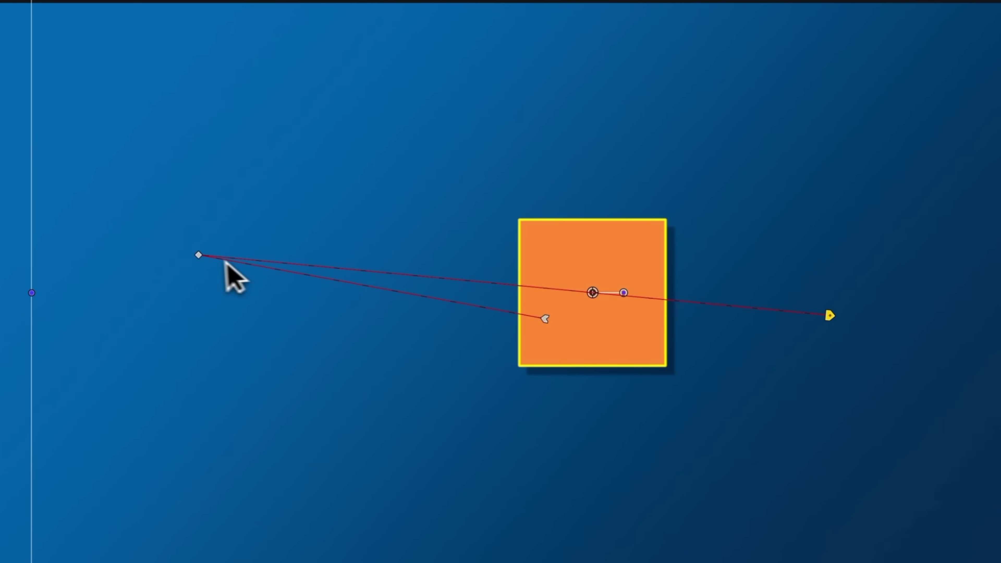
{"action": "key", "text": "Home"}
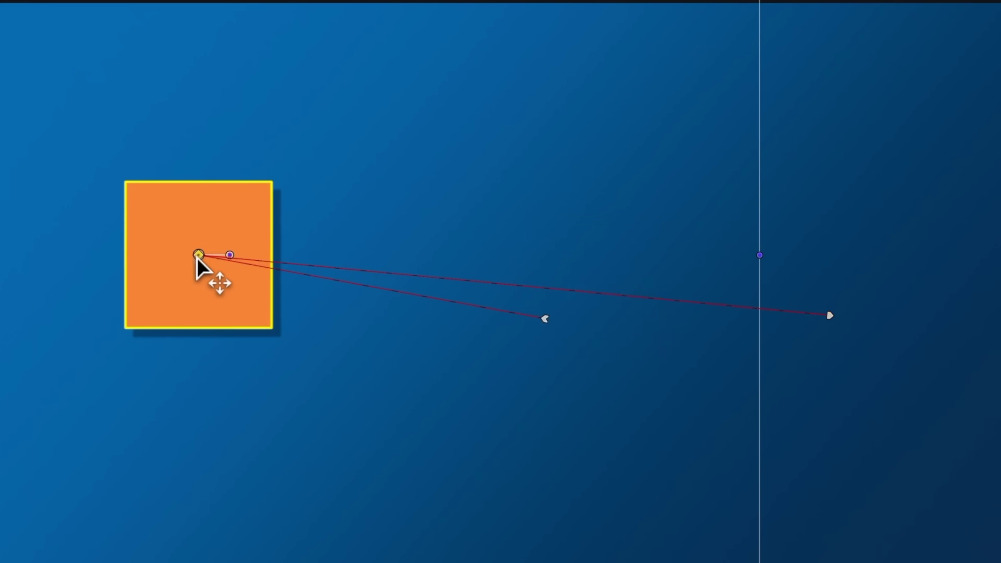
{"action": "left_click_drag", "start_coordinate": [196, 259], "coordinate": [227, 184]}
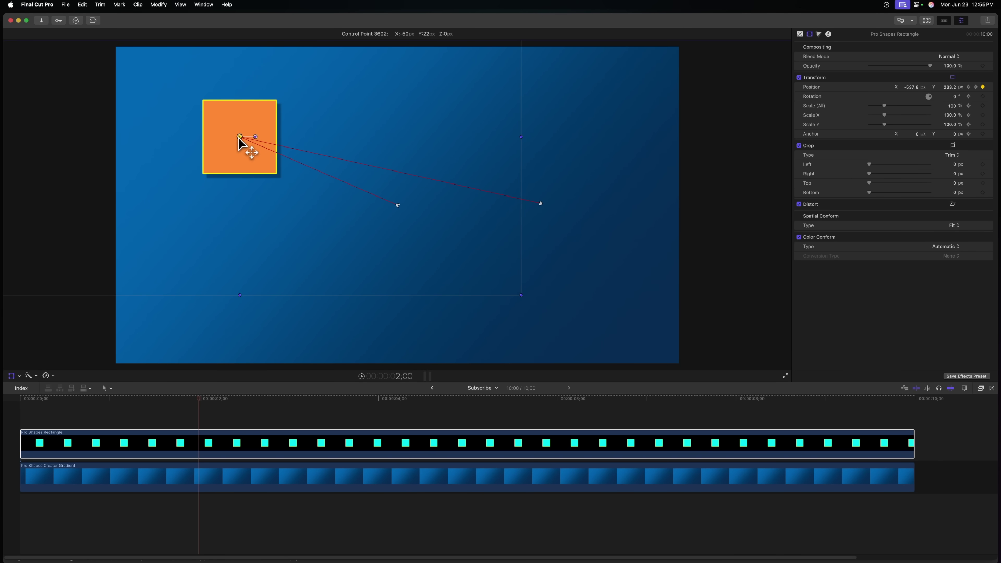
{"action": "left_click_drag", "start_coordinate": [240, 139], "coordinate": [249, 255]}
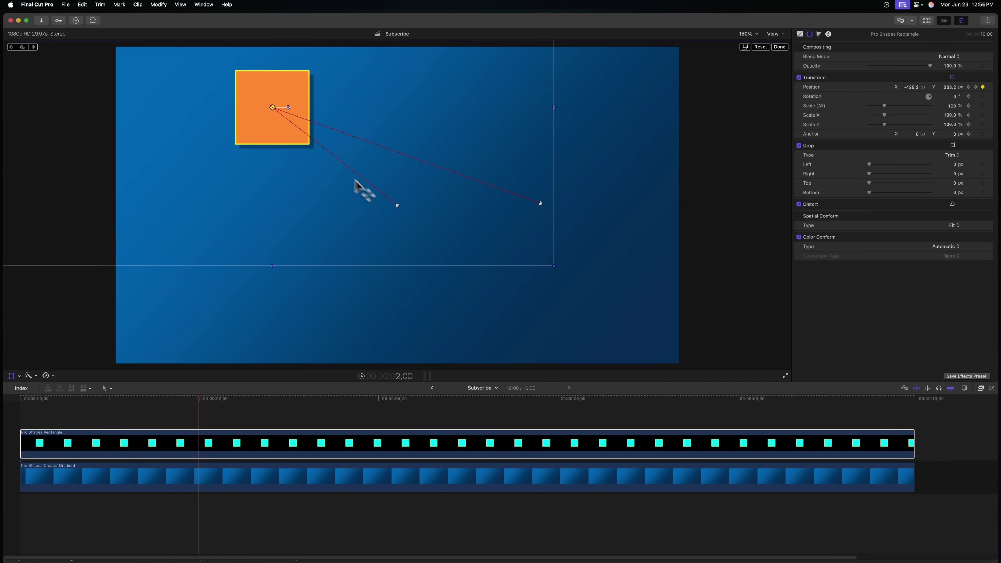
- Make the path point smooth, then pull a Bezier handle from the right-hand end point to arc the last leg
{"action": "left_click", "coordinate": [414, 220]}
{"action": "left_click", "coordinate": [540, 204]}
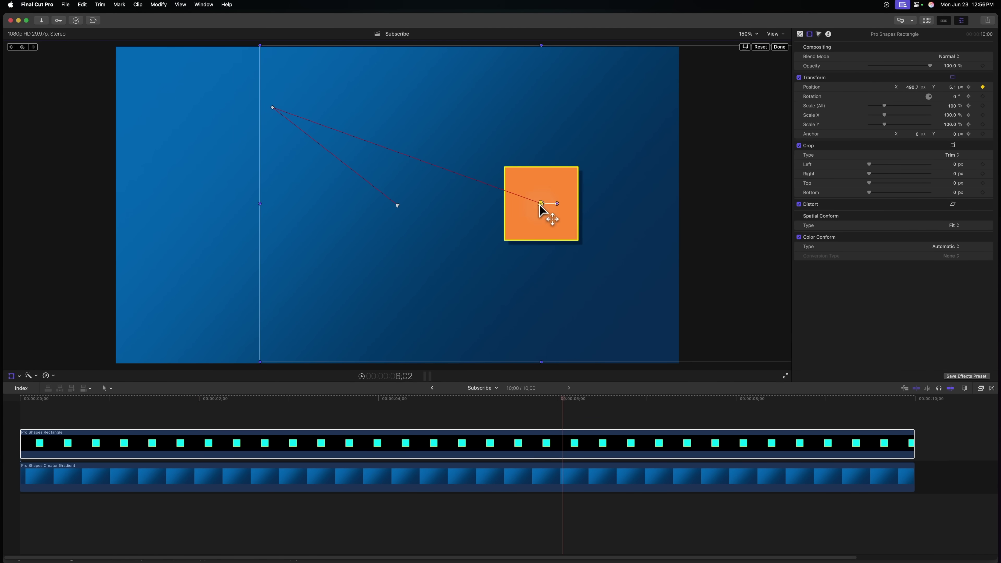
{"action": "key", "text": "Home"}
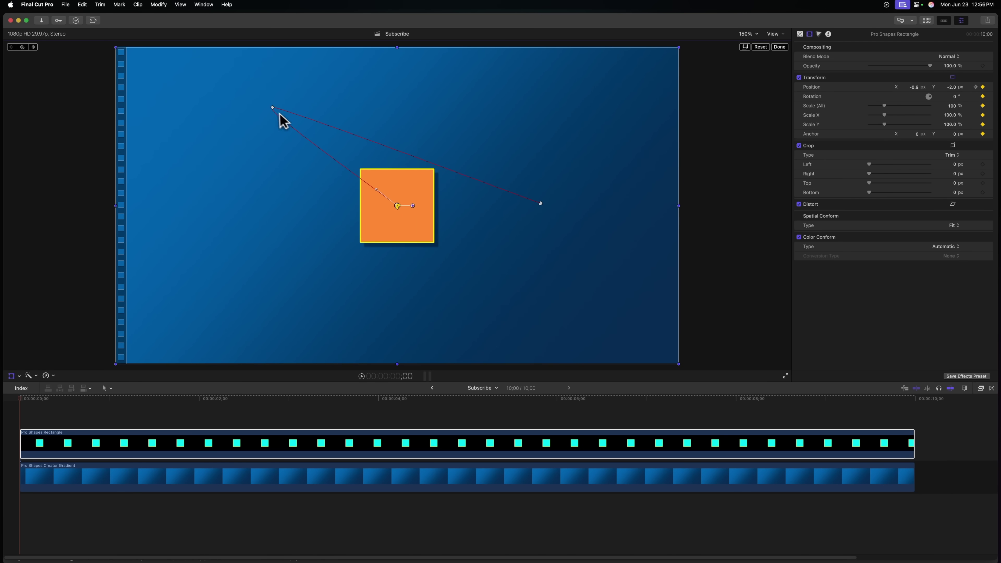
{"action": "left_click", "coordinate": [272, 107]}
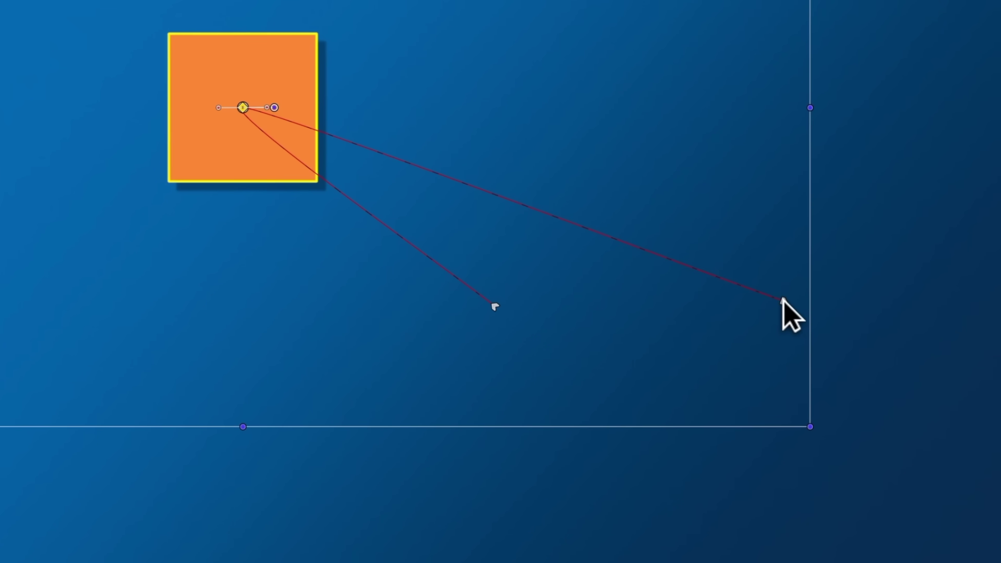
{"action": "left_click", "coordinate": [540, 204], "text": "super"}
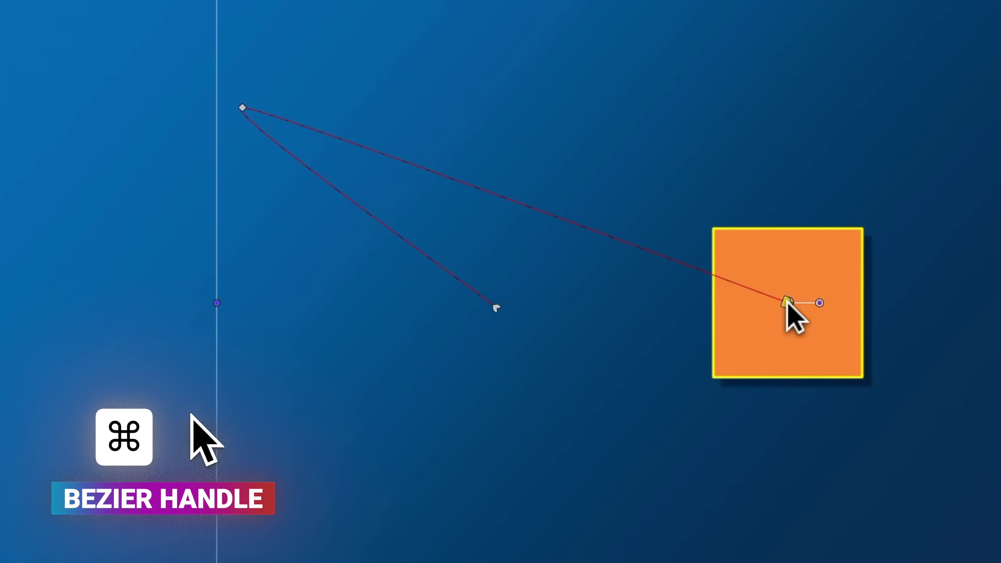
{"action": "left_click_drag", "start_coordinate": [788, 304], "coordinate": [870, 525]}
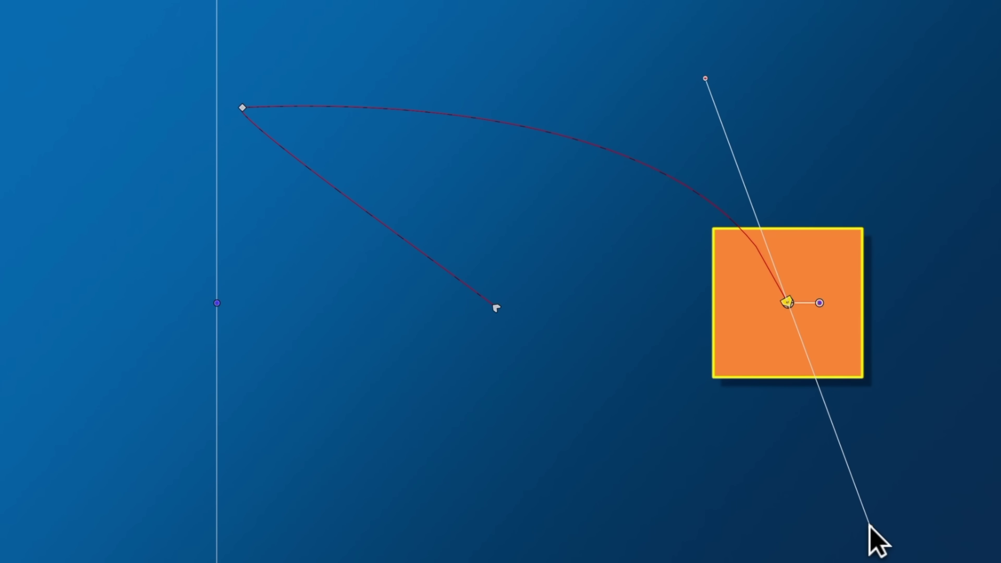